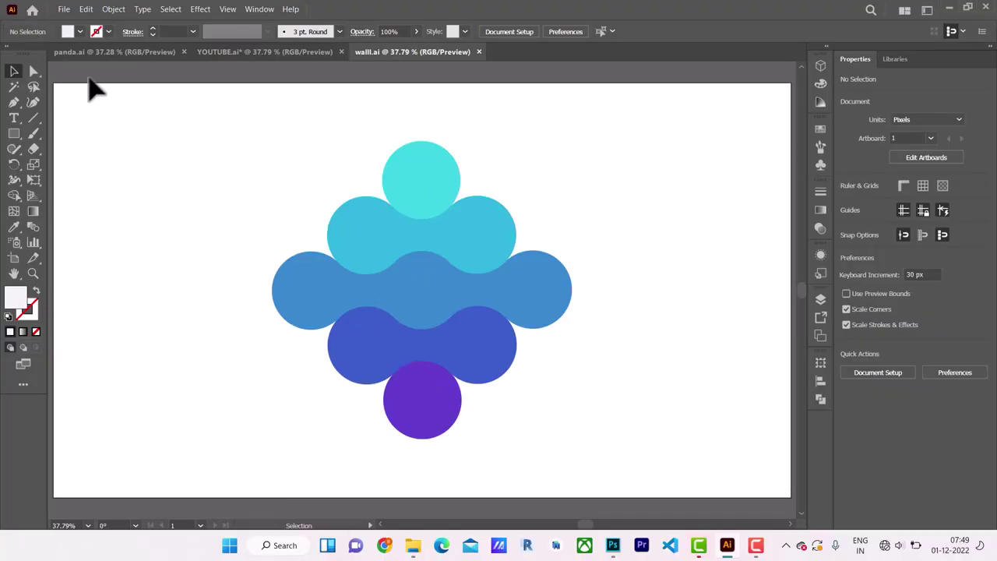
# - Save a copy of the circle design to the Desktop as Illustrator file 'logo', accepting the Illustrator 2020 options
pyautogui.click(64, 10)
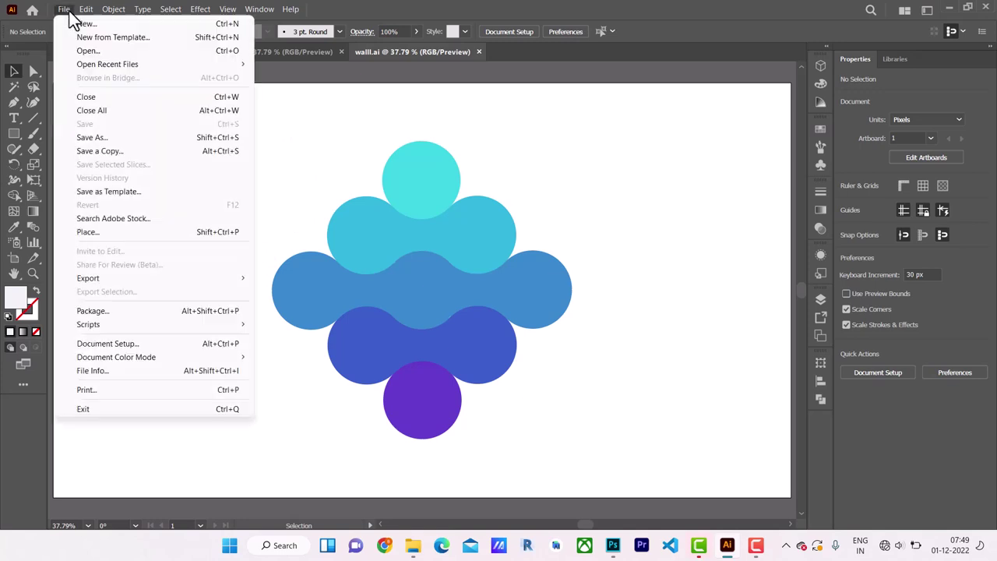
pyautogui.click(129, 155)
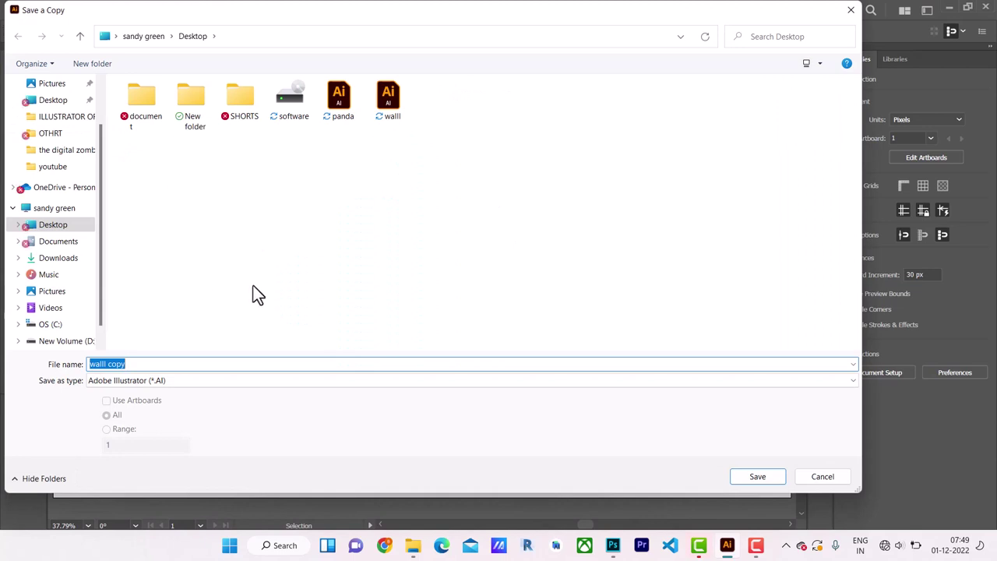
pyautogui.click(154, 363)
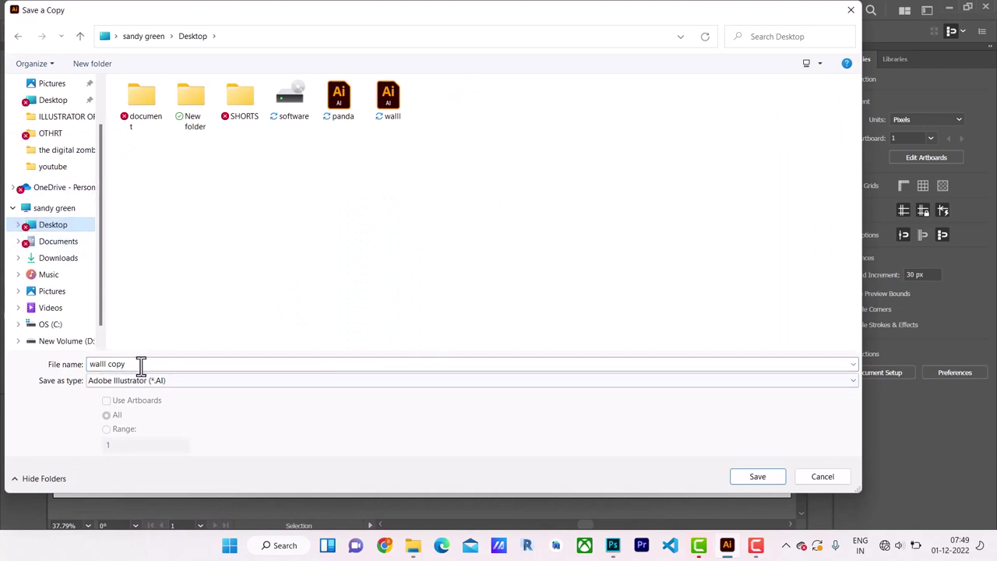
pyautogui.moveTo(138, 364); pyautogui.dragTo(52, 366)
pyautogui.write('l')
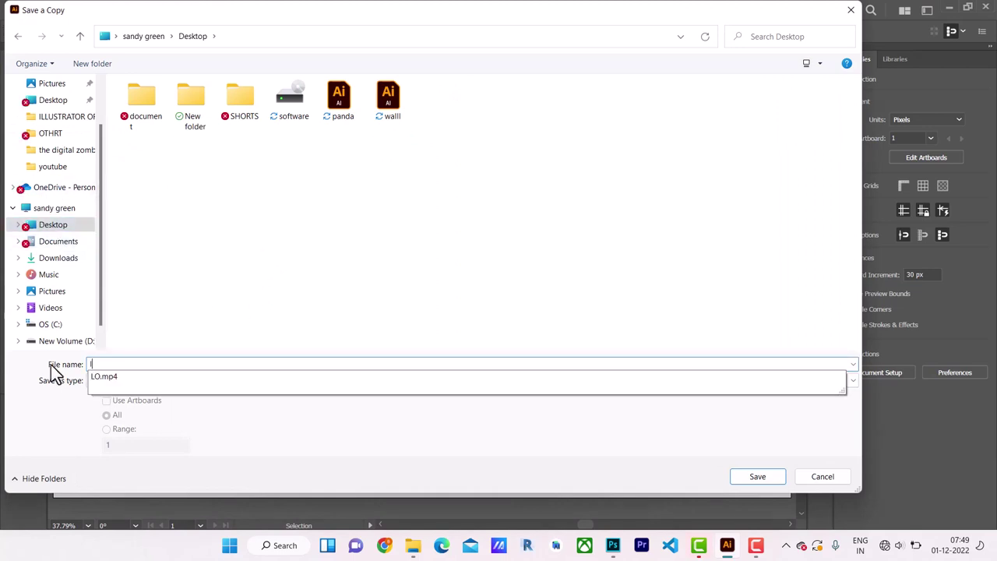
pyautogui.write('ogo')
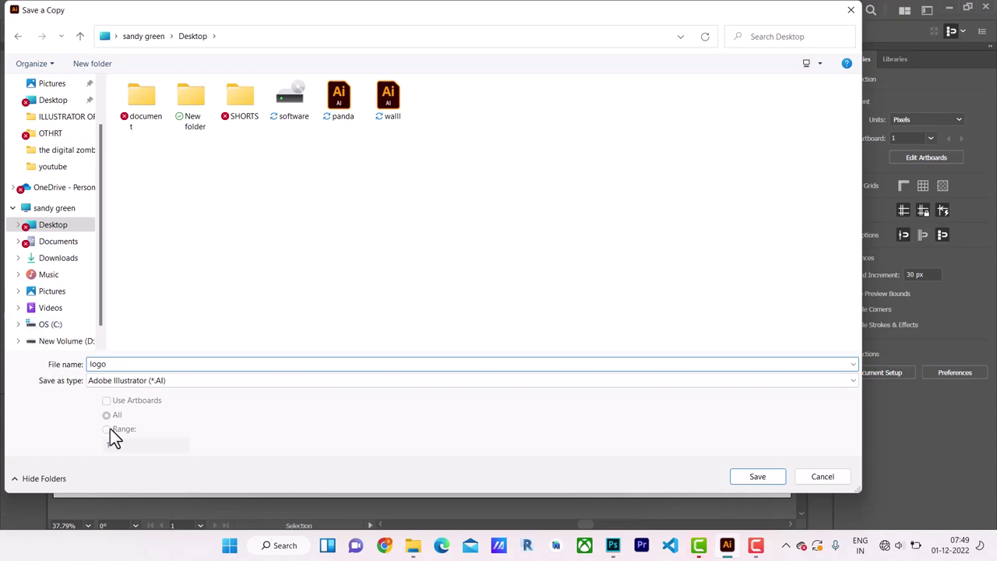
pyautogui.click(759, 479)
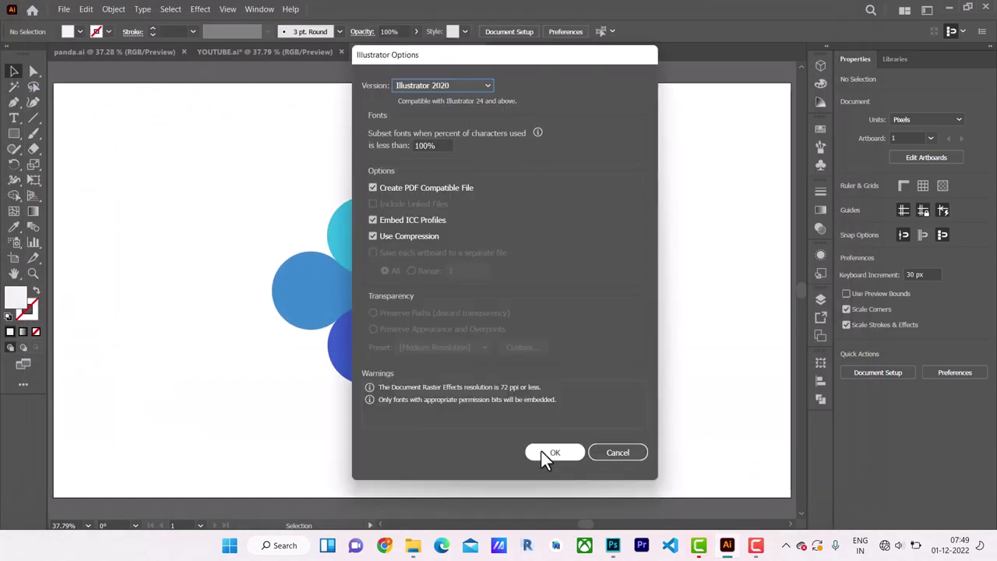
pyautogui.click(544, 454)
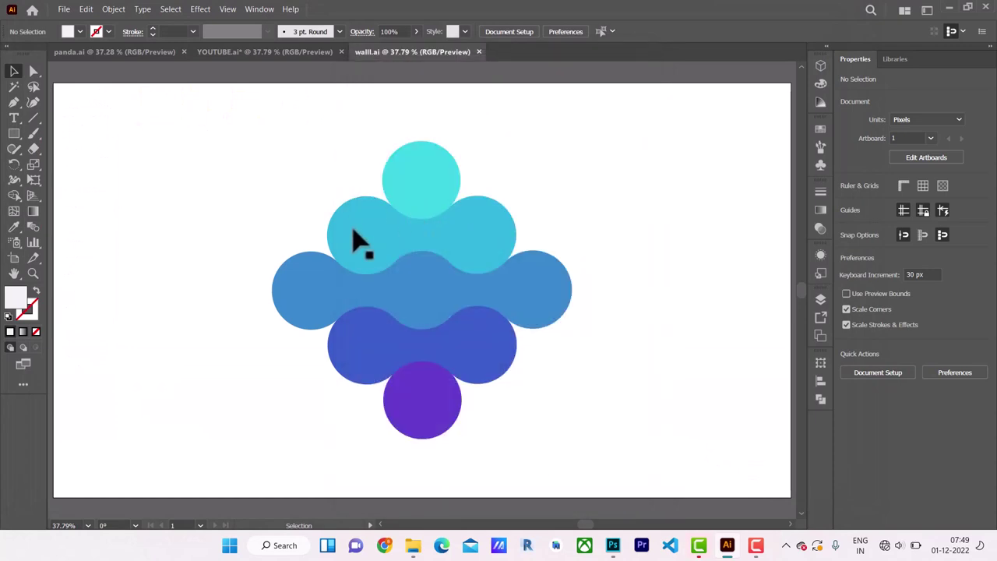
# - Minimize Illustrator to reveal tshirt layer.psd in Photoshop, scrolling the canvas slightly
pyautogui.click(949, 8)
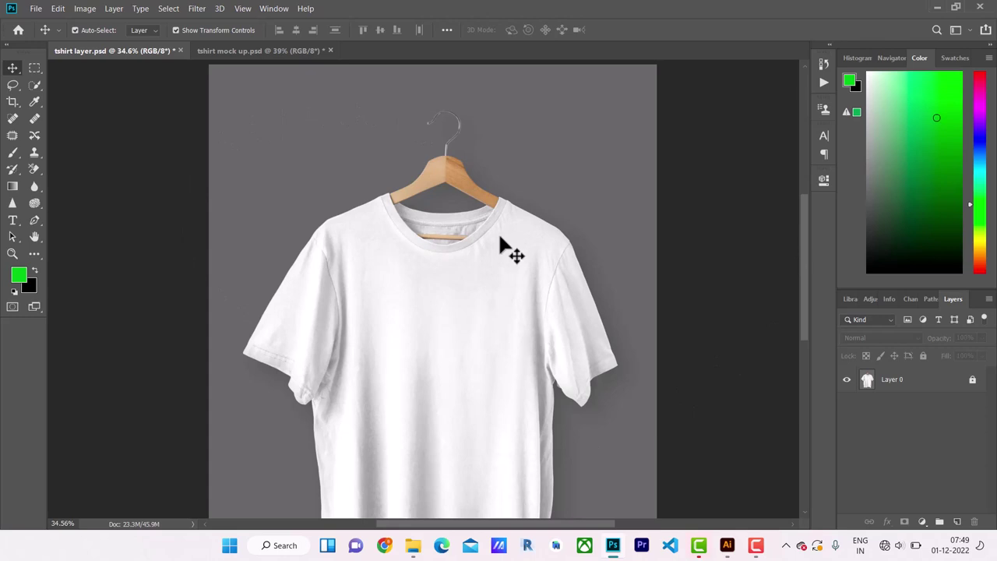
pyautogui.scroll(-3, 501, 239)
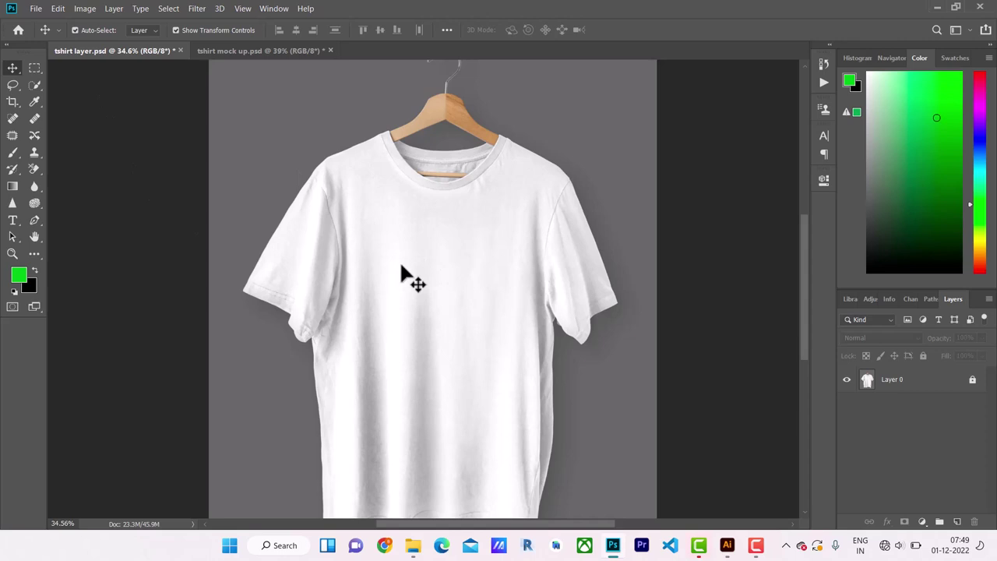
# - Place the Desktop 'logo' file into tshirt layer.psd as an embedded smart object
pyautogui.click(35, 8)
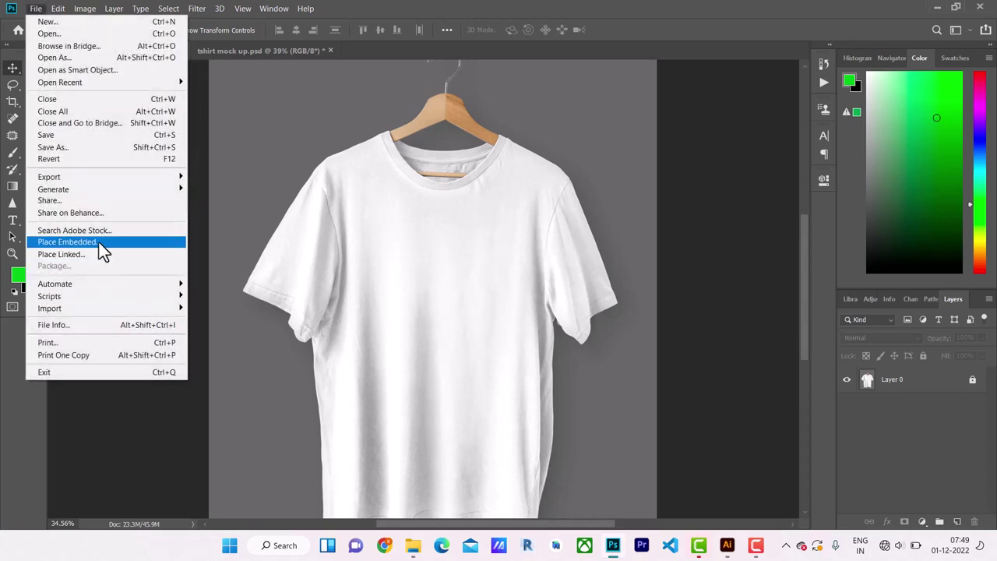
pyautogui.click(98, 243)
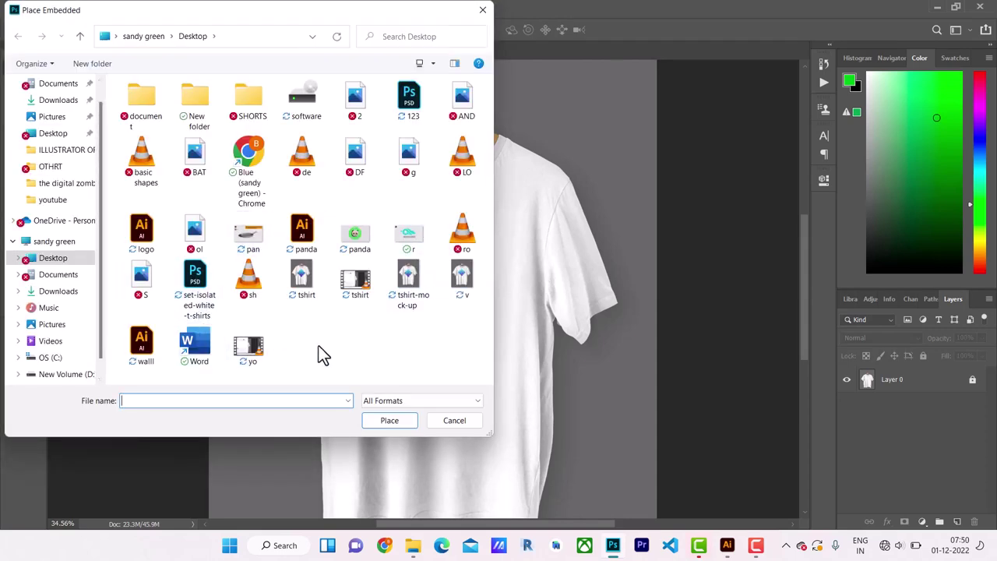
pyautogui.click(150, 248)
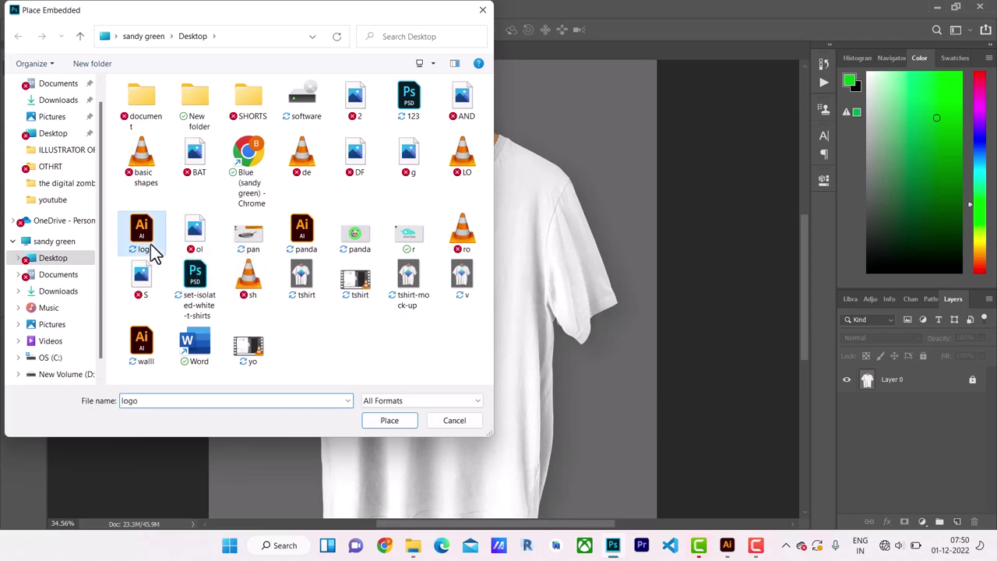
pyautogui.click(394, 421)
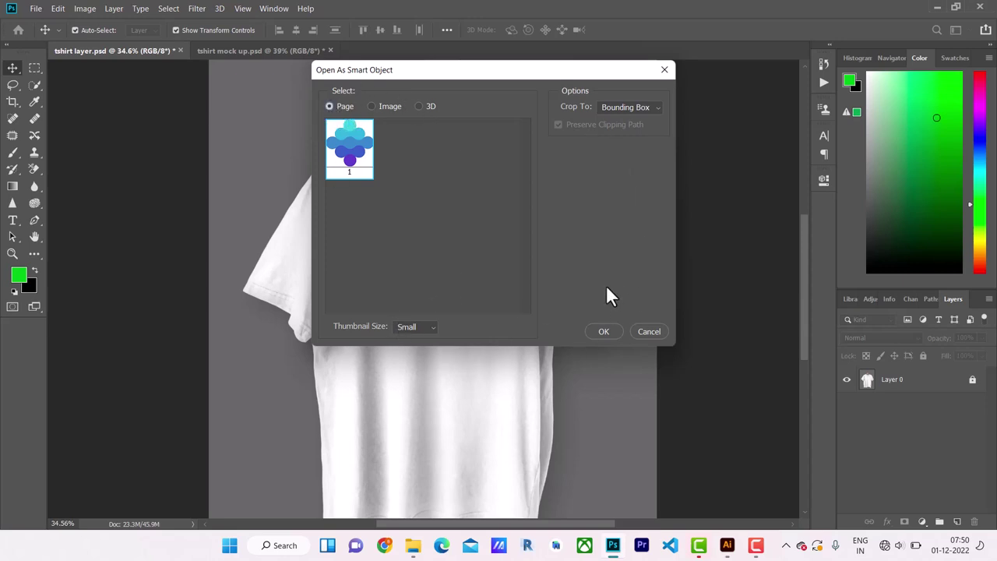
pyautogui.click(604, 333)
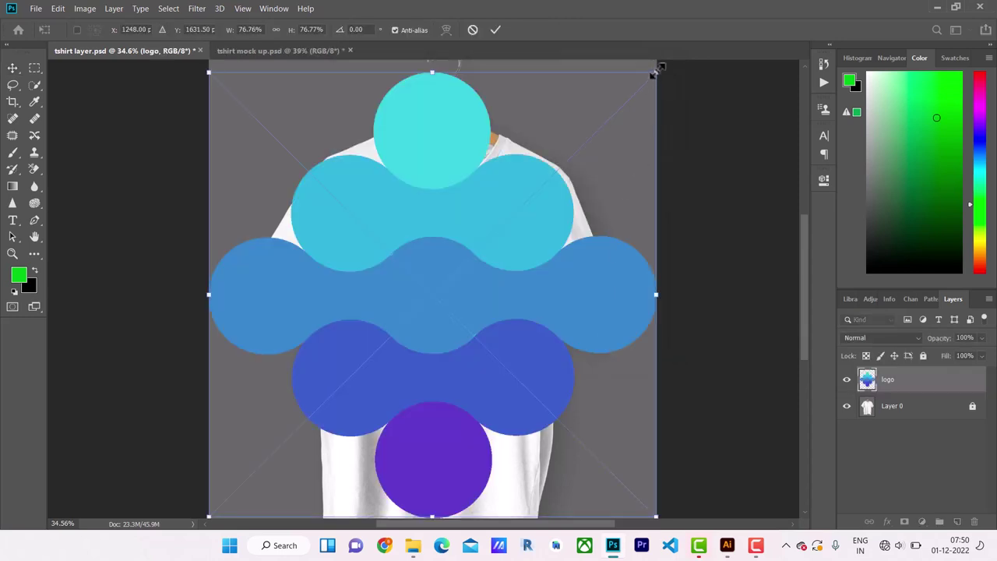
# - Scale the logo to about 25%, centre it on the chest, commit, then select Layer 0
pyautogui.moveTo(654, 73)
pyautogui.mouseDown()
pyautogui.moveTo(501, 261)
pyautogui.moveTo(332, 388)
pyautogui.moveTo(339, 375)
pyautogui.mouseUp()
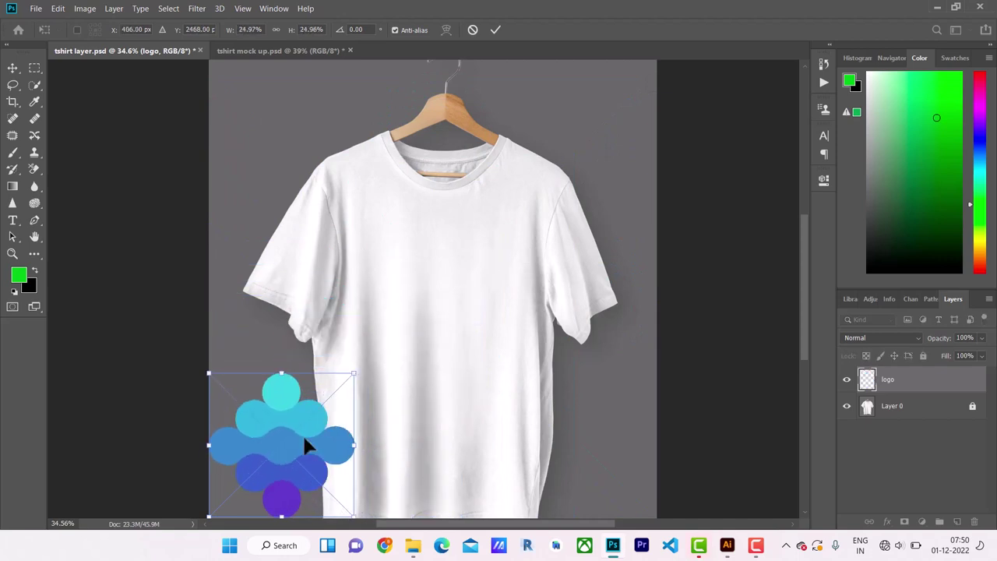
pyautogui.moveTo(302, 433)
pyautogui.mouseDown()
pyautogui.moveTo(374, 382)
pyautogui.moveTo(436, 310)
pyautogui.mouseUp()
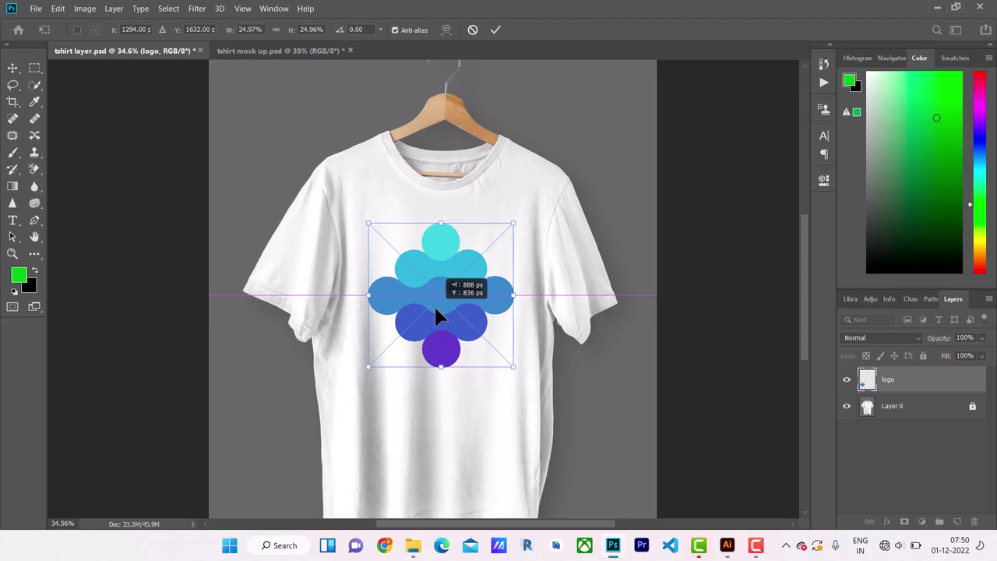
pyautogui.moveTo(436, 310); pyautogui.dragTo(436, 310)
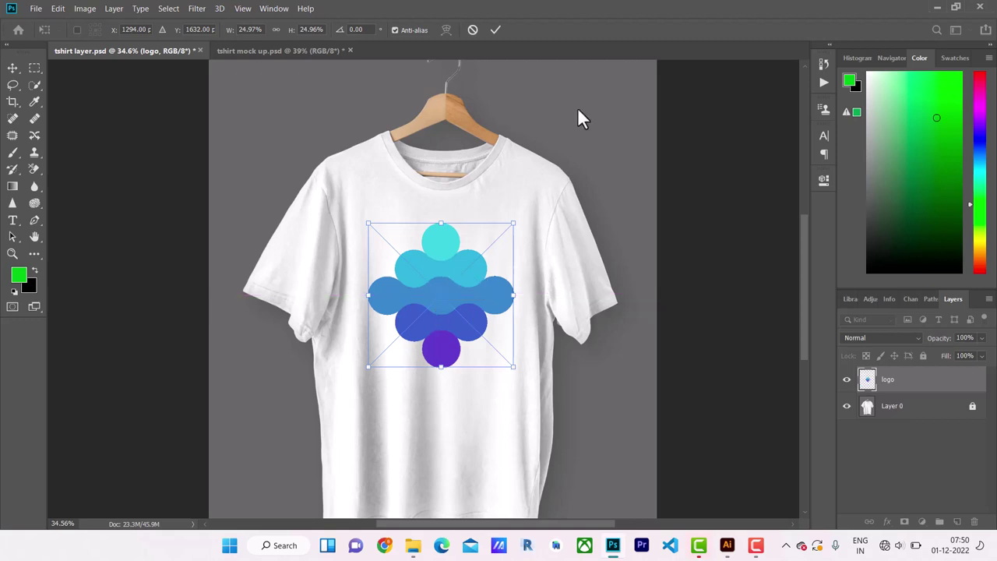
pyautogui.click(496, 28)
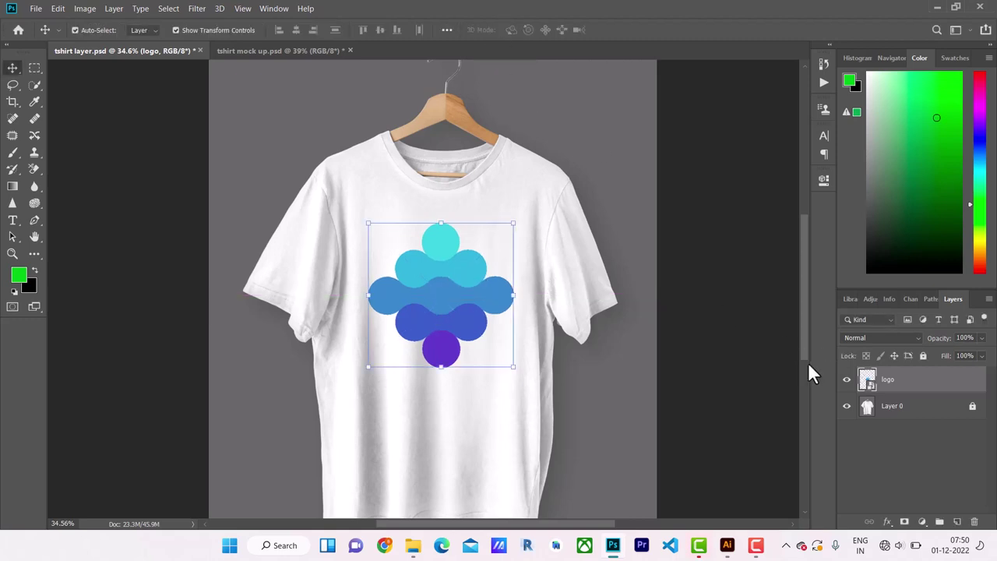
pyautogui.click(508, 413)
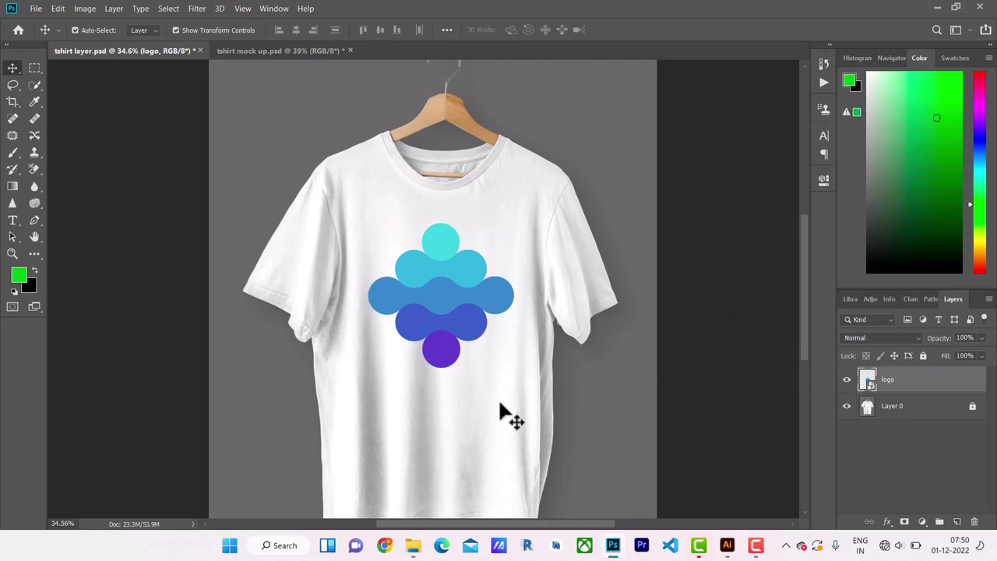
pyautogui.click(911, 411)
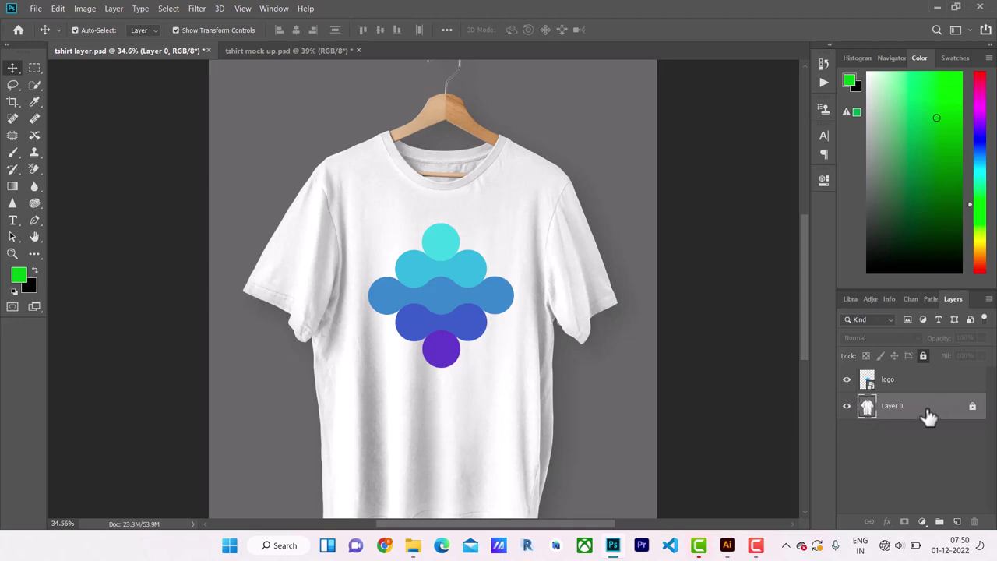
# - Create Layer 0 copy with Ctrl+J, discarding an extra copy, and hide the logo layer
pyautogui.moveTo(903, 414); pyautogui.dragTo(961, 514)
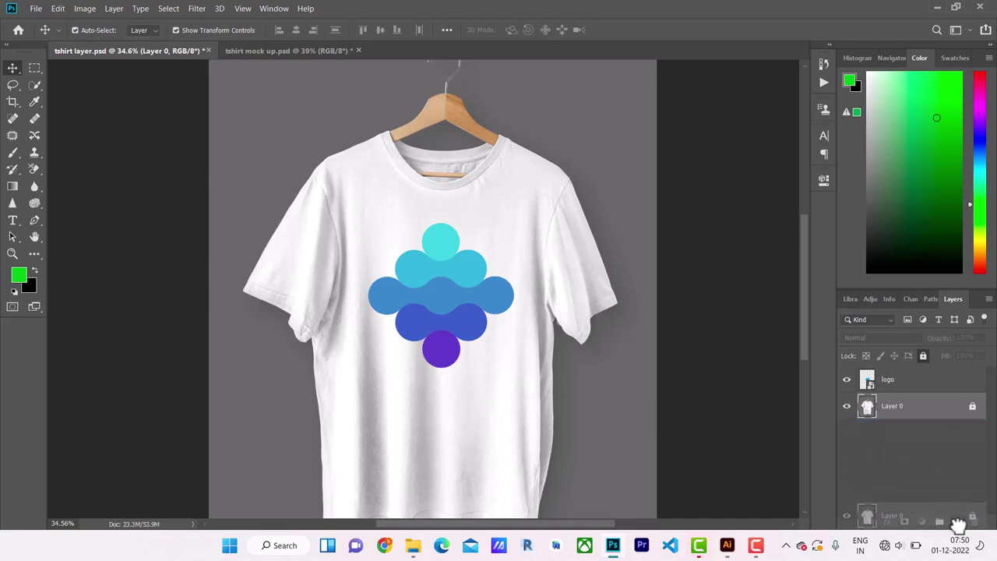
pyautogui.moveTo(961, 514); pyautogui.dragTo(958, 522)
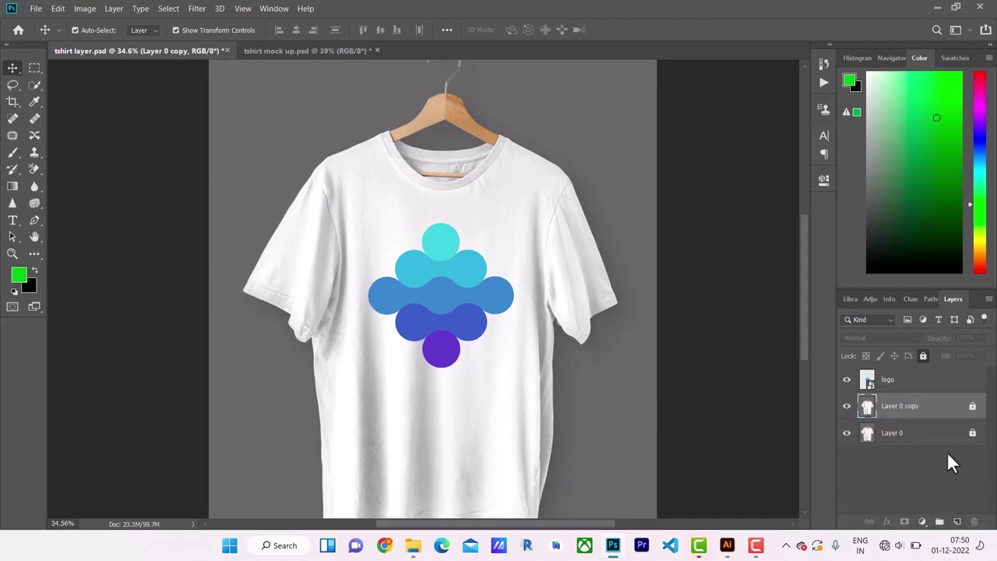
pyautogui.press('Delete')
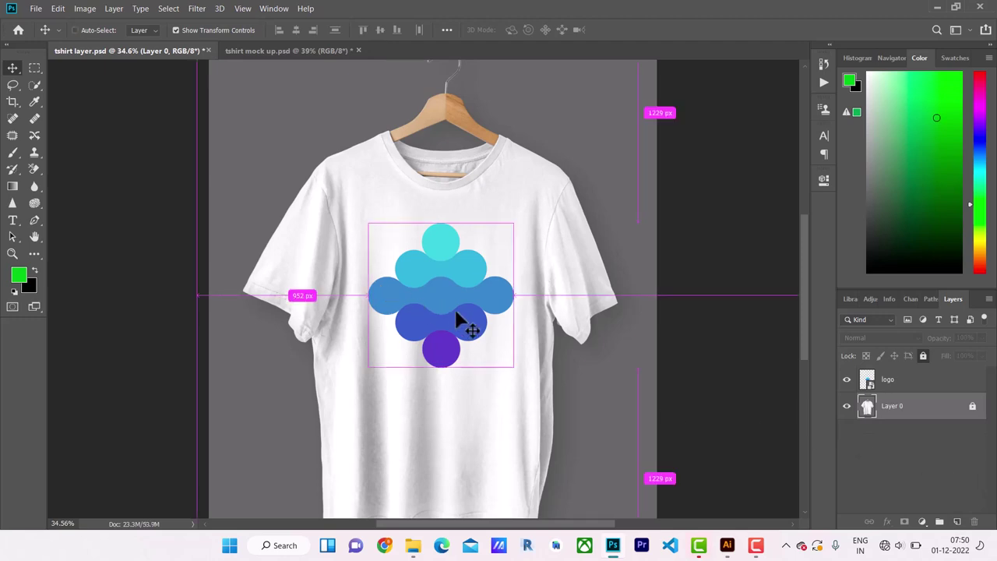
pyautogui.hotkey('ctrl', 'j')
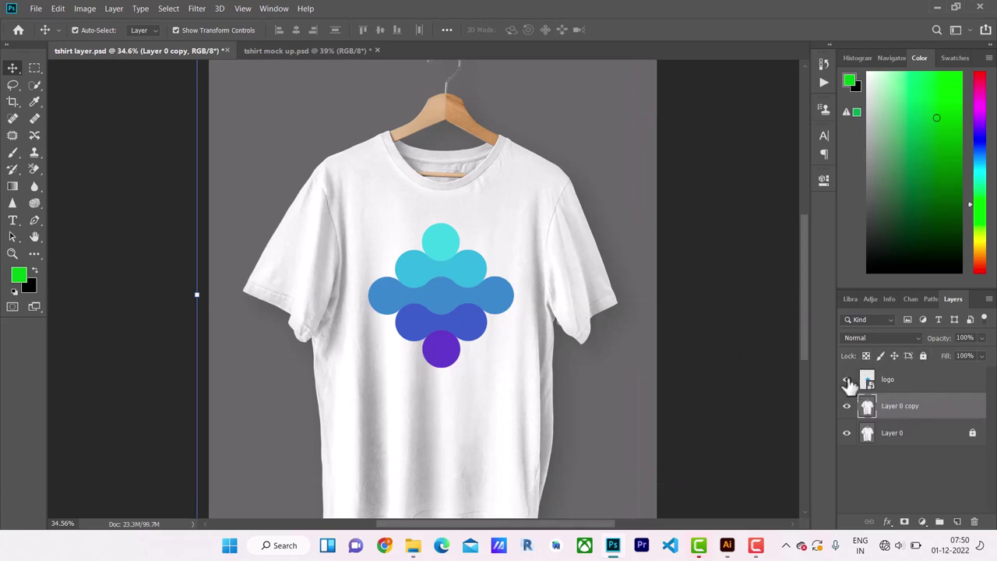
pyautogui.click(848, 380)
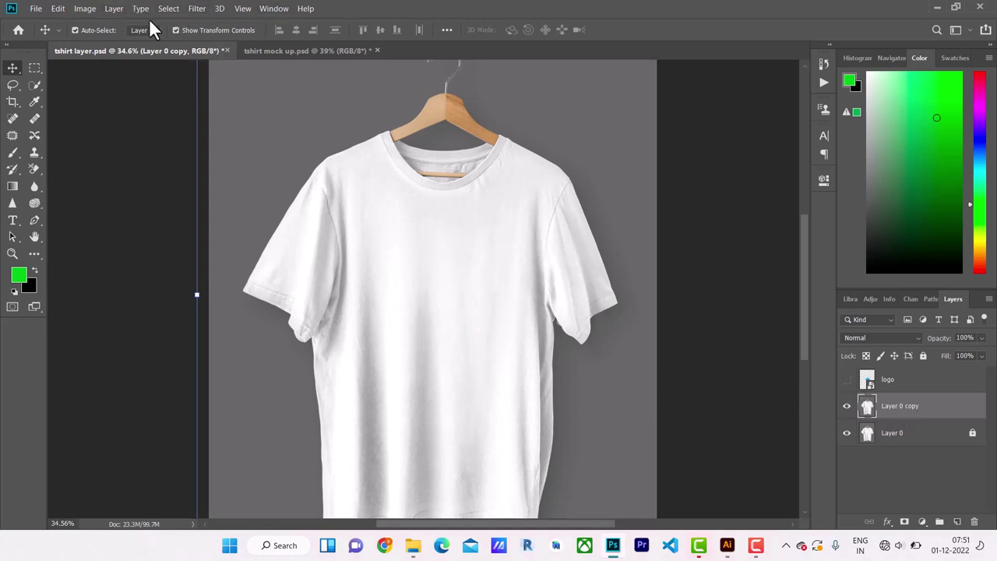
# - Bring up Gaussian Blur for Layer 0 copy at a 2.0 pixel radius
pyautogui.click(197, 9)
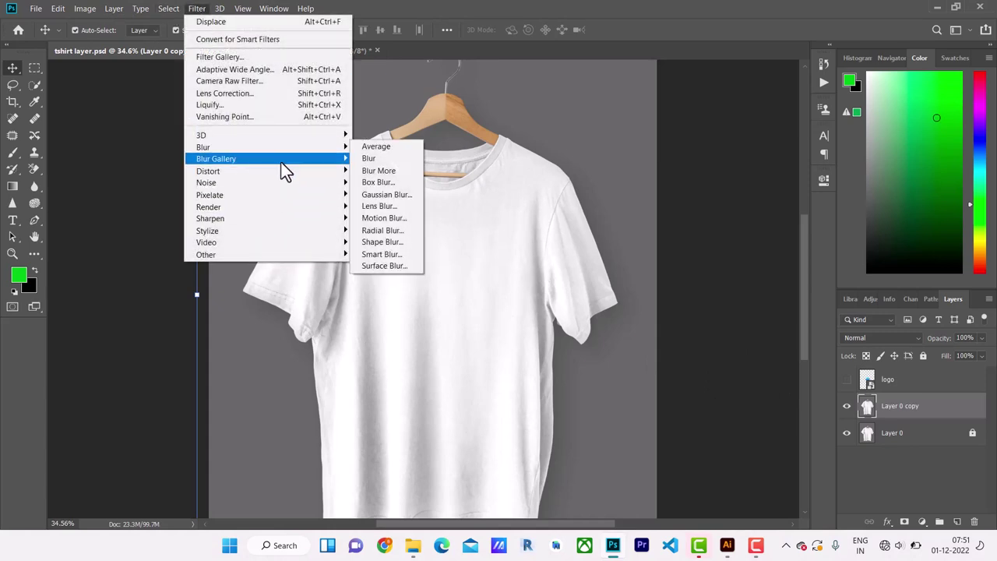
pyautogui.moveTo(203, 147)
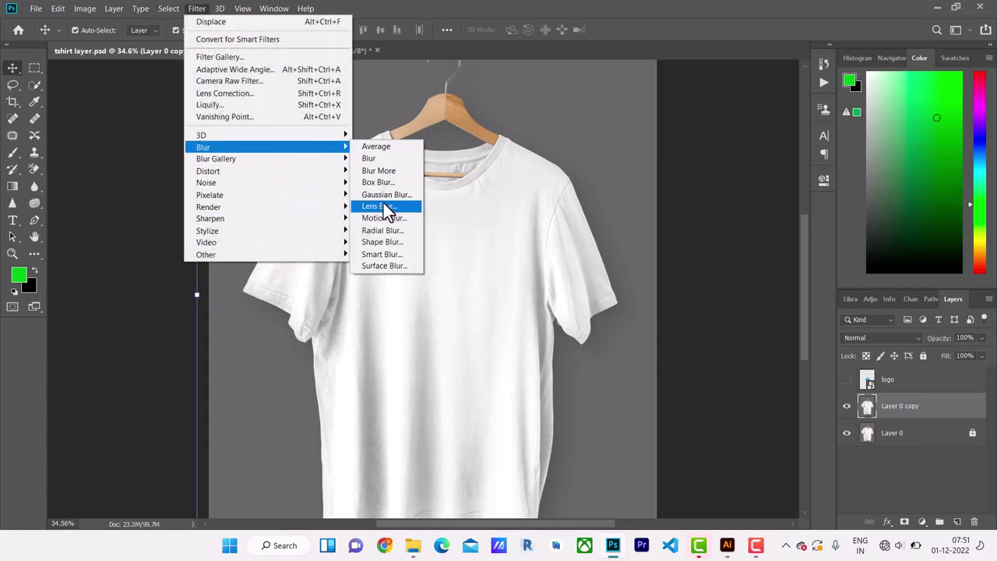
pyautogui.click(384, 195)
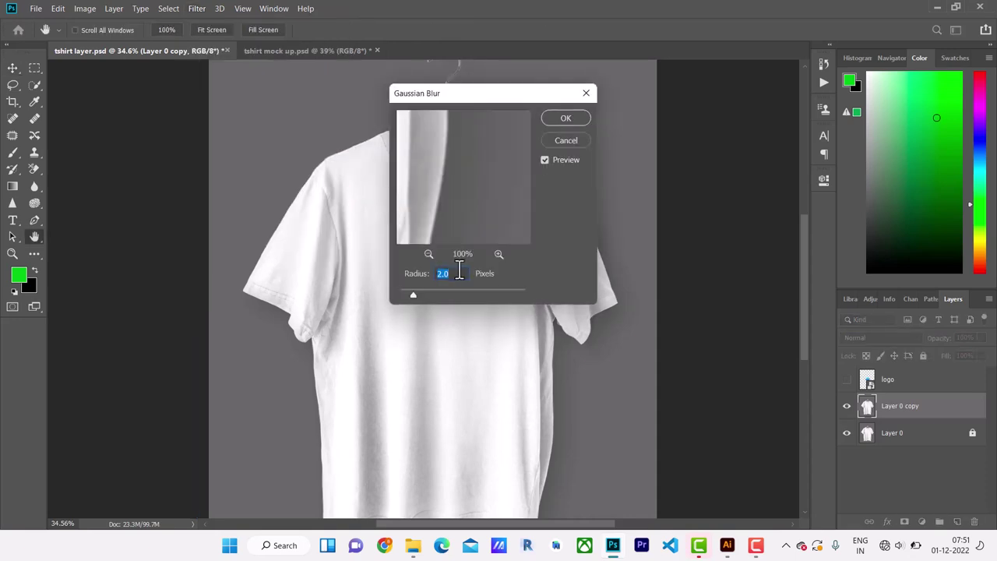
pyautogui.write('2')
# - Apply the 2.0 px blur to Layer 0 copy and save the document as tshirt.psd on the Desktop
pyautogui.click(578, 118)
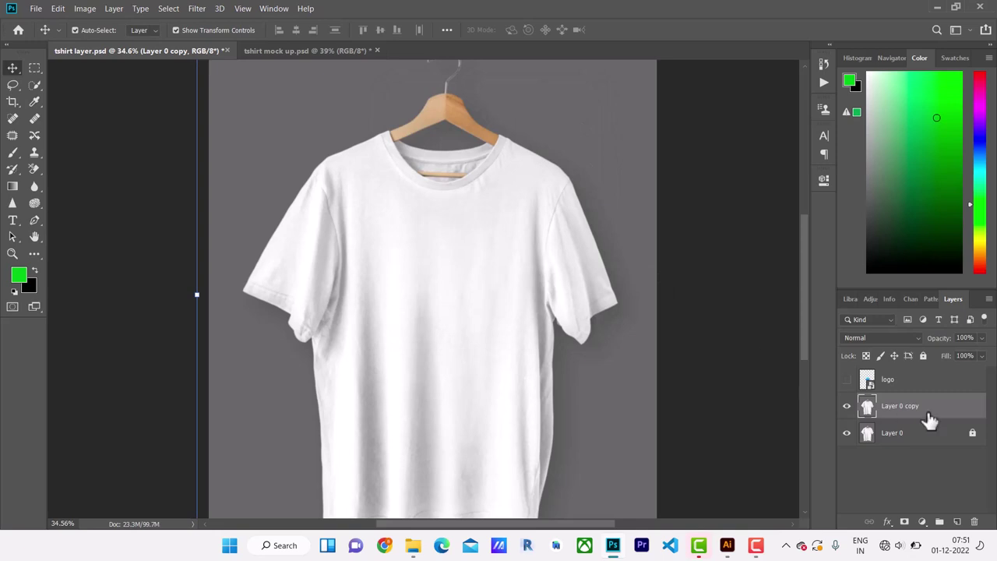
pyautogui.click(36, 9)
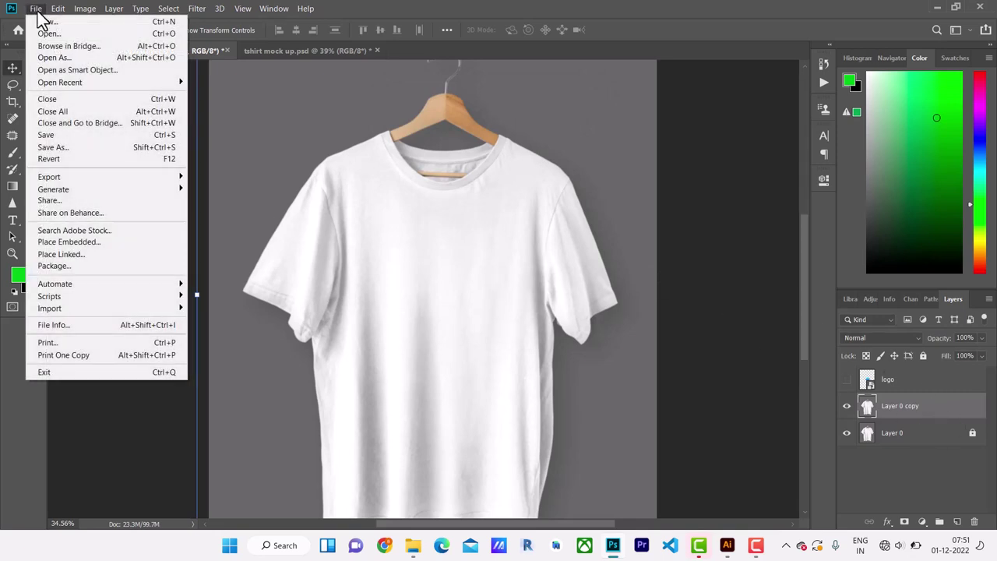
pyautogui.click(69, 145)
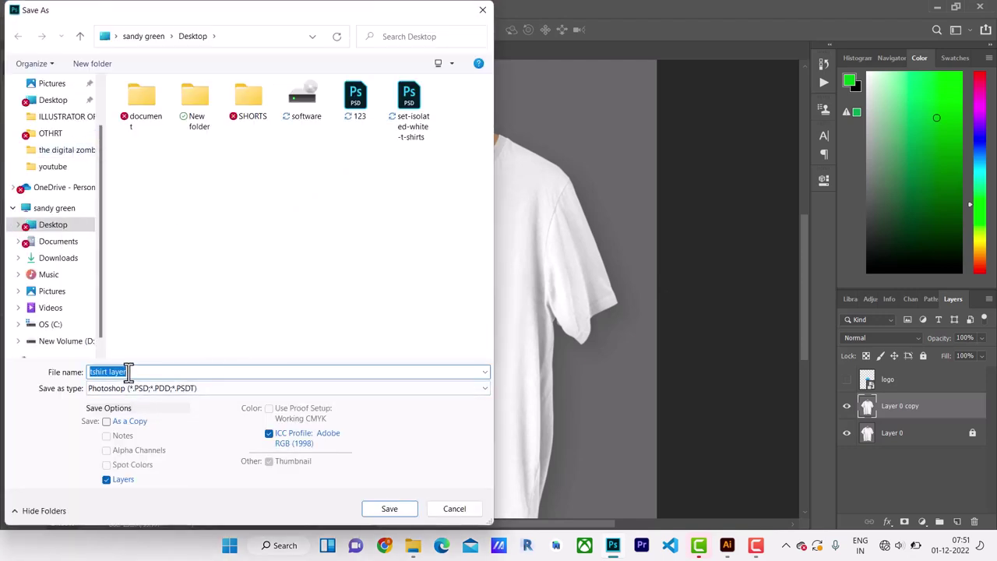
pyautogui.write('tsh')
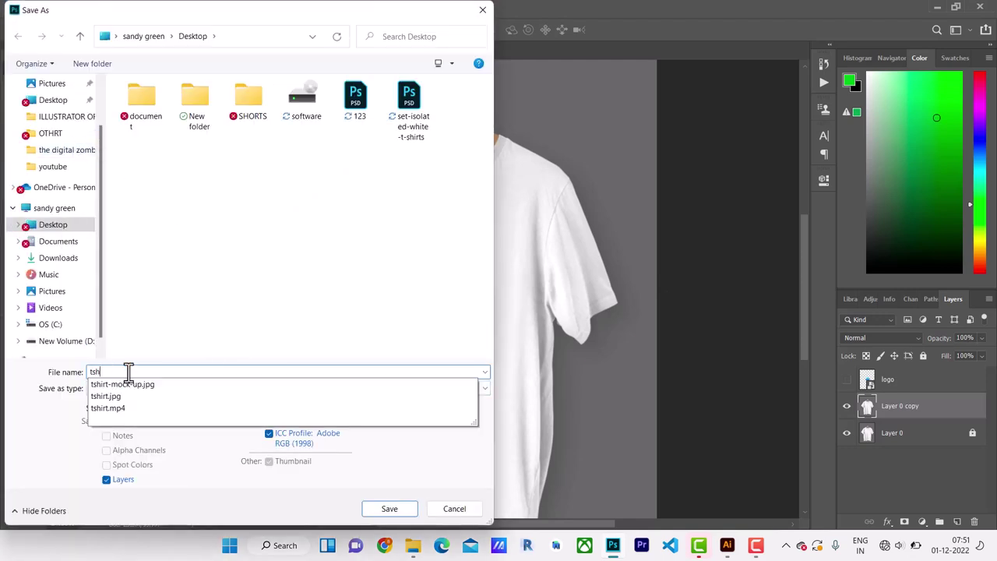
pyautogui.write('irt')
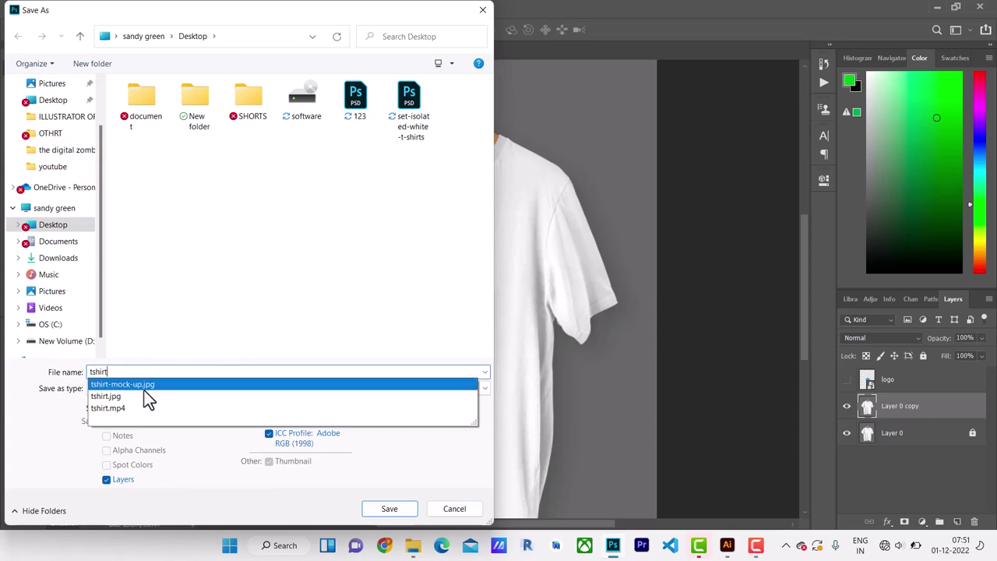
pyautogui.click(388, 510)
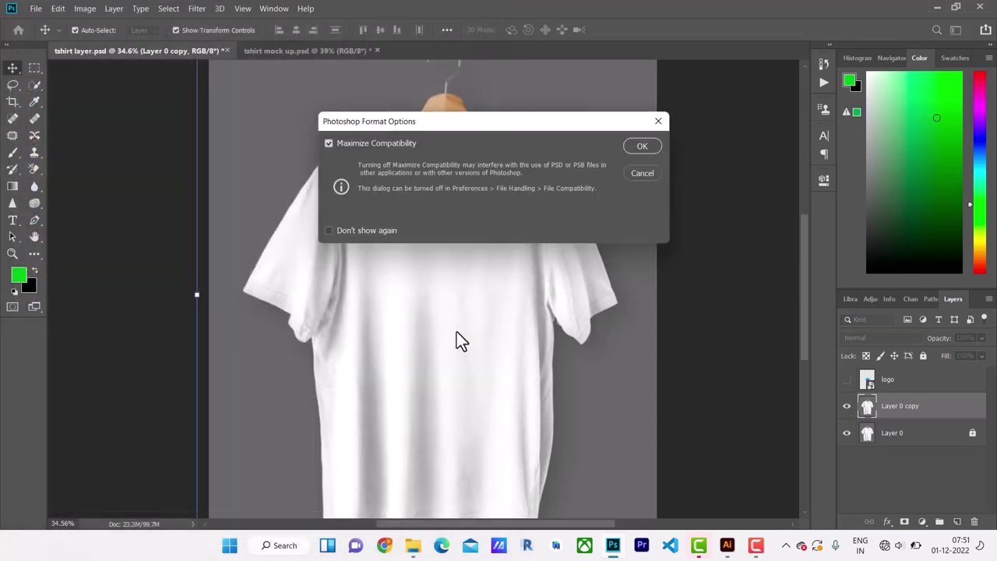
pyautogui.click(641, 147)
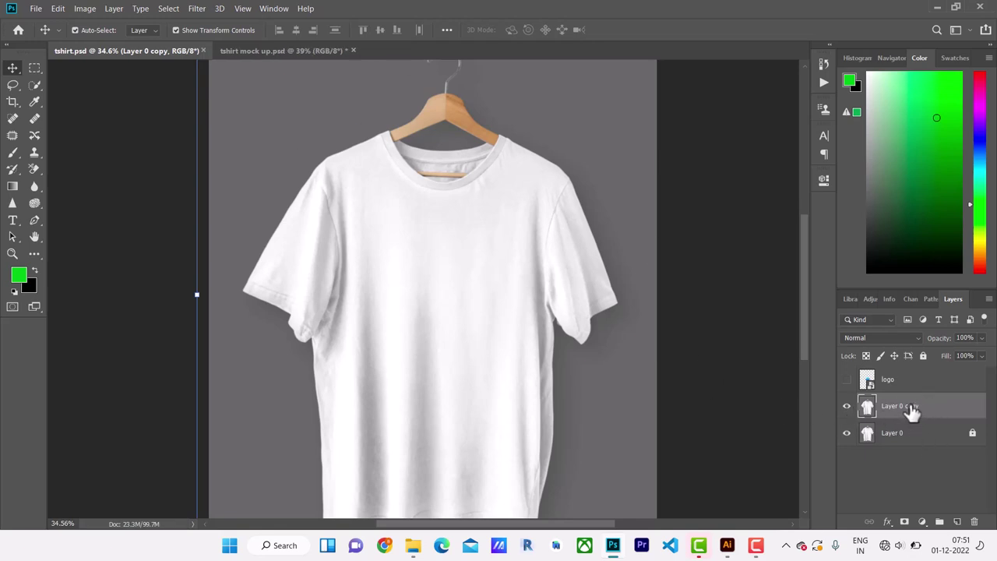
# - Delete Layer 0 copy, then show and select the logo layer
pyautogui.moveTo(917, 412)
pyautogui.mouseDown()
pyautogui.moveTo(984, 508)
pyautogui.moveTo(974, 521)
pyautogui.mouseUp()
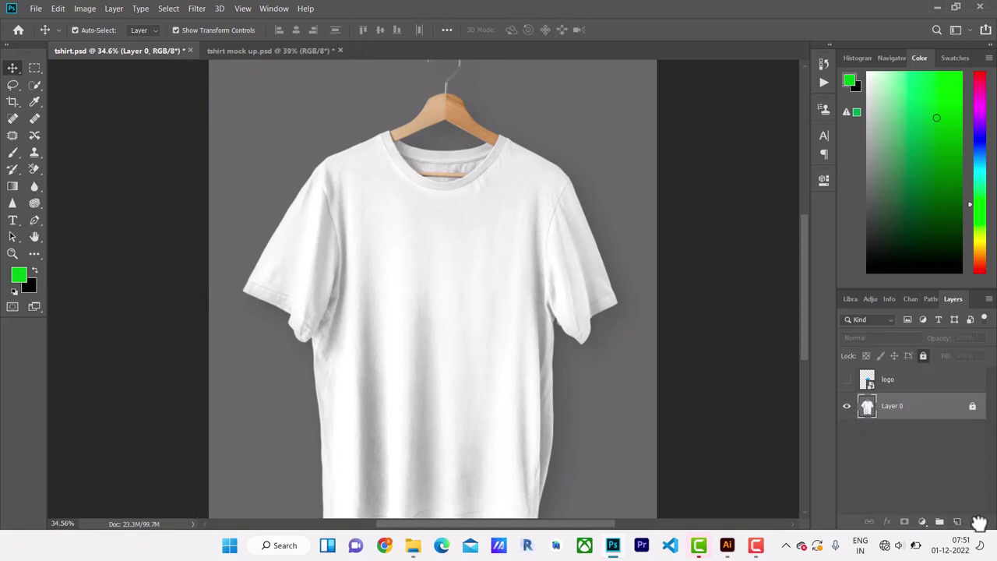
pyautogui.click(847, 379)
pyautogui.click(922, 390)
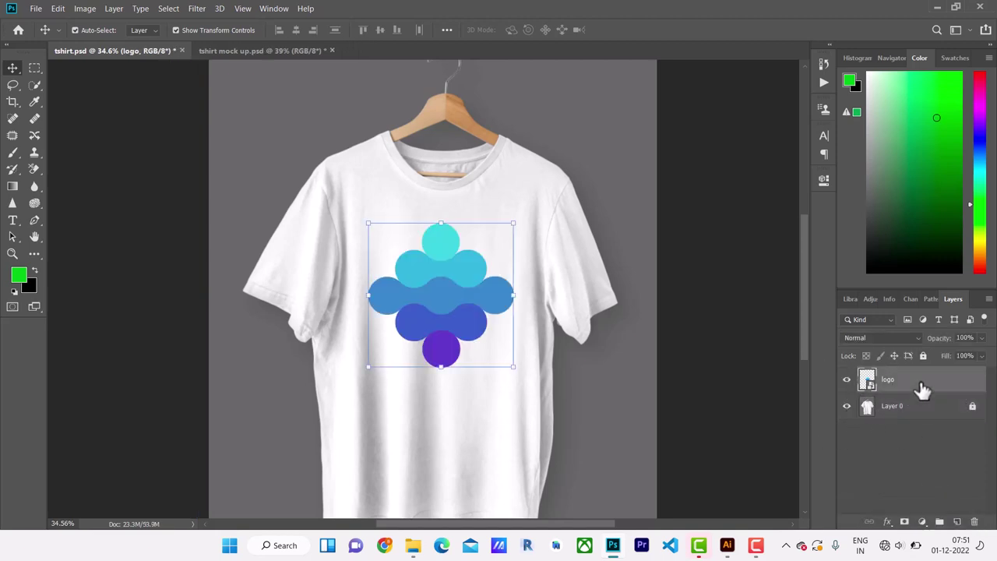
# - Apply a Displace filter to the logo with default scale, using tshirt.psd as the map
pyautogui.click(198, 10)
pyautogui.moveTo(208, 170)
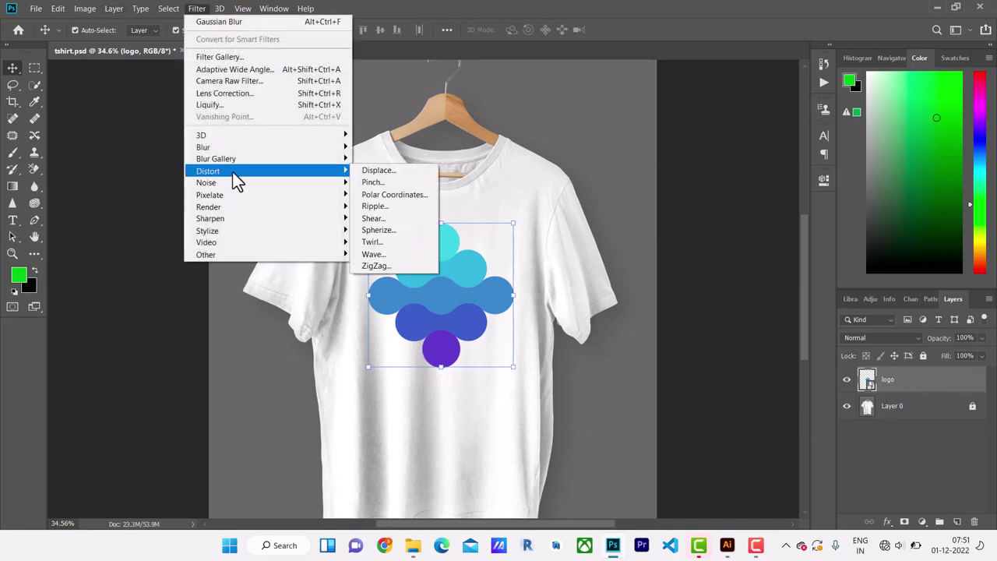
pyautogui.click(413, 170)
pyautogui.write('4')
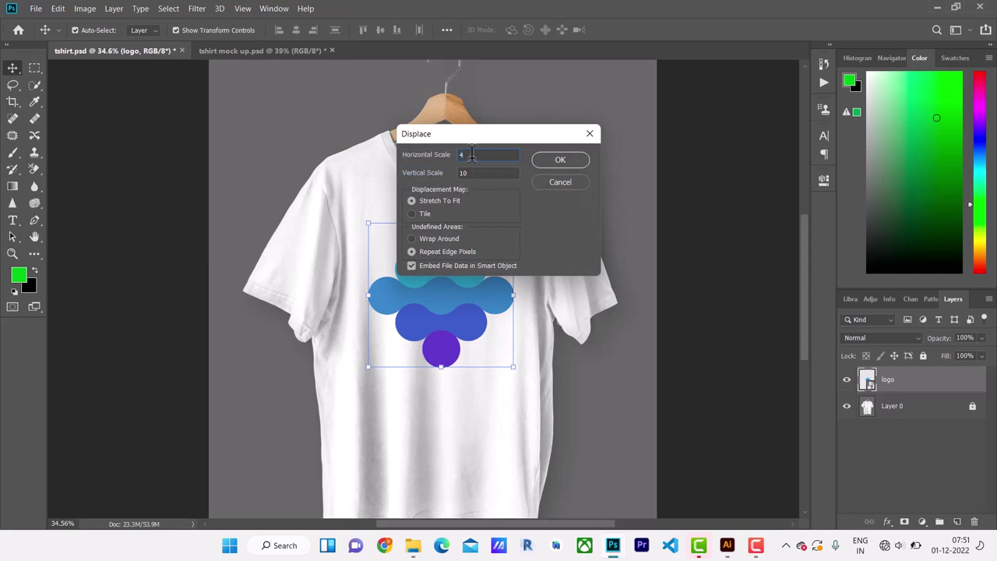
pyautogui.click(583, 162)
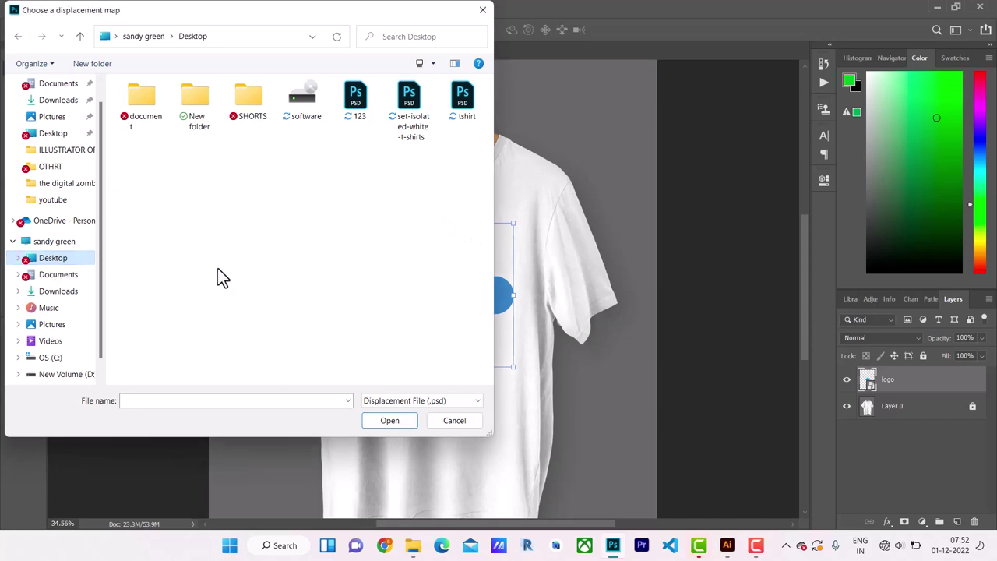
pyautogui.click(468, 121)
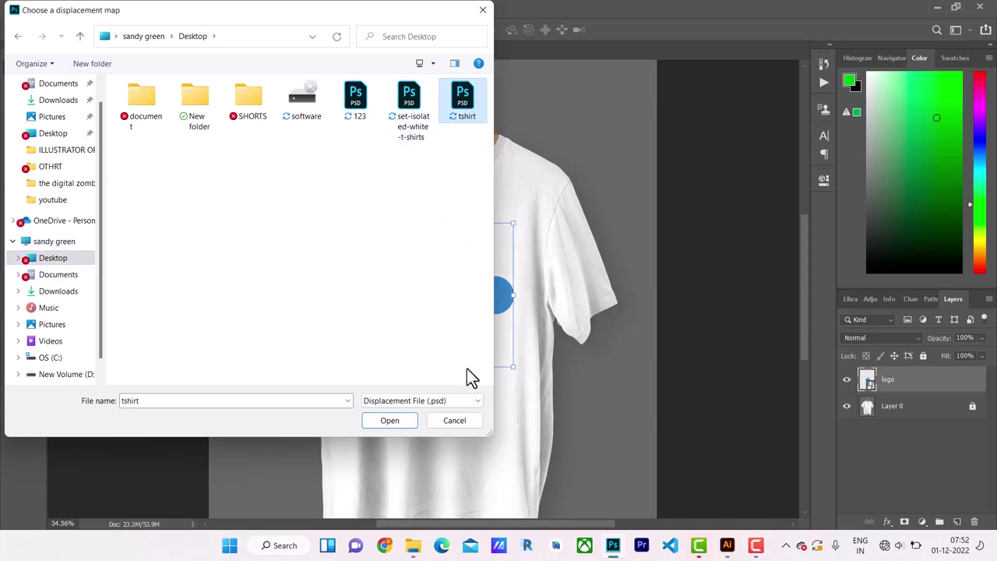
pyautogui.click(389, 422)
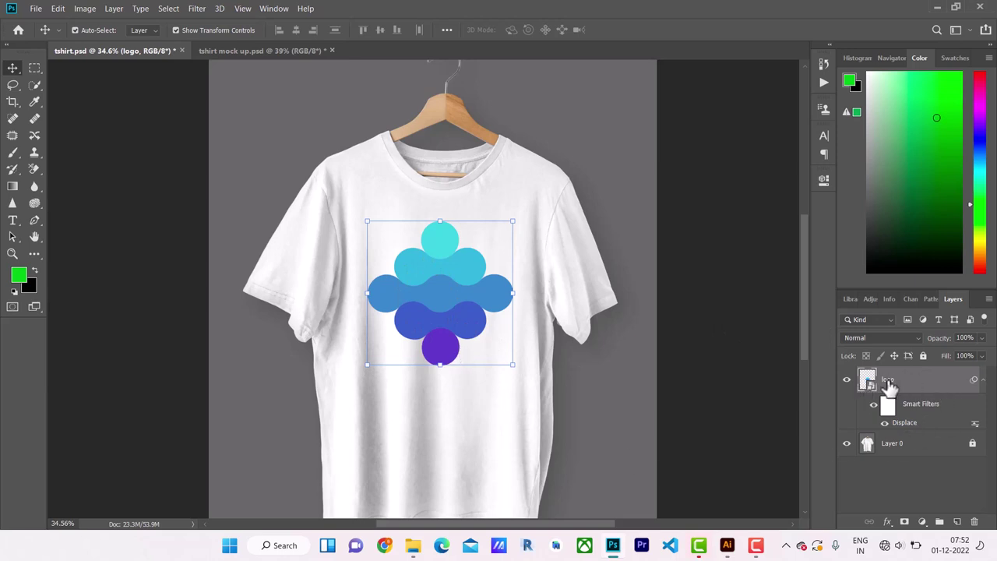
# - Set the logo layer's blend mode to Multiply and opacity to 90%
pyautogui.doubleClick(933, 387)
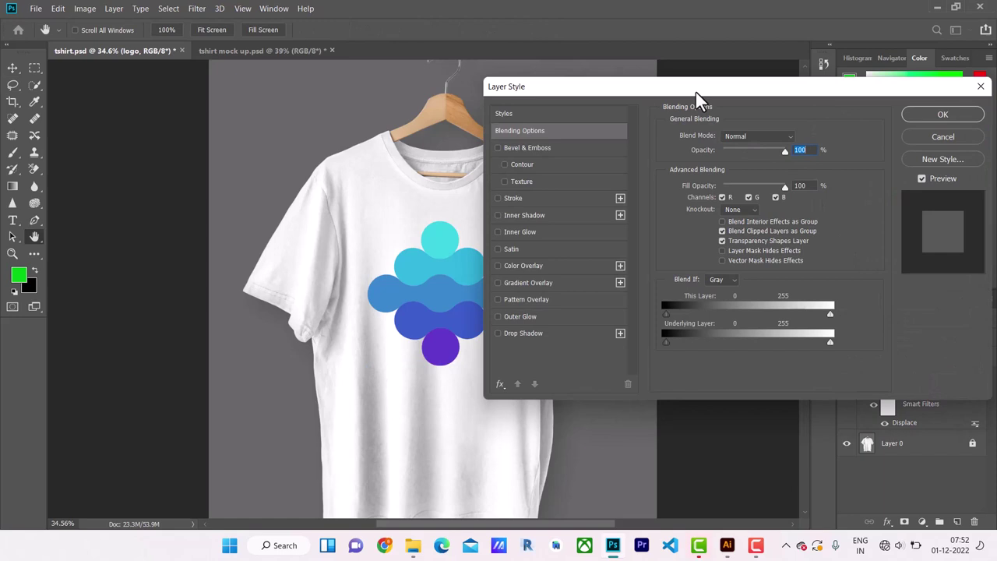
pyautogui.moveTo(696, 92); pyautogui.dragTo(736, 73)
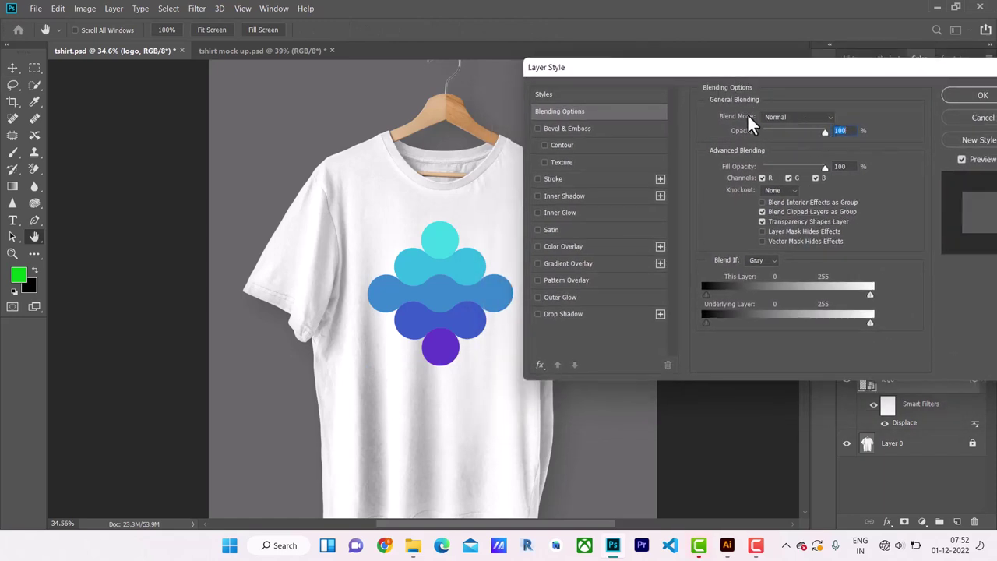
pyautogui.click(800, 115)
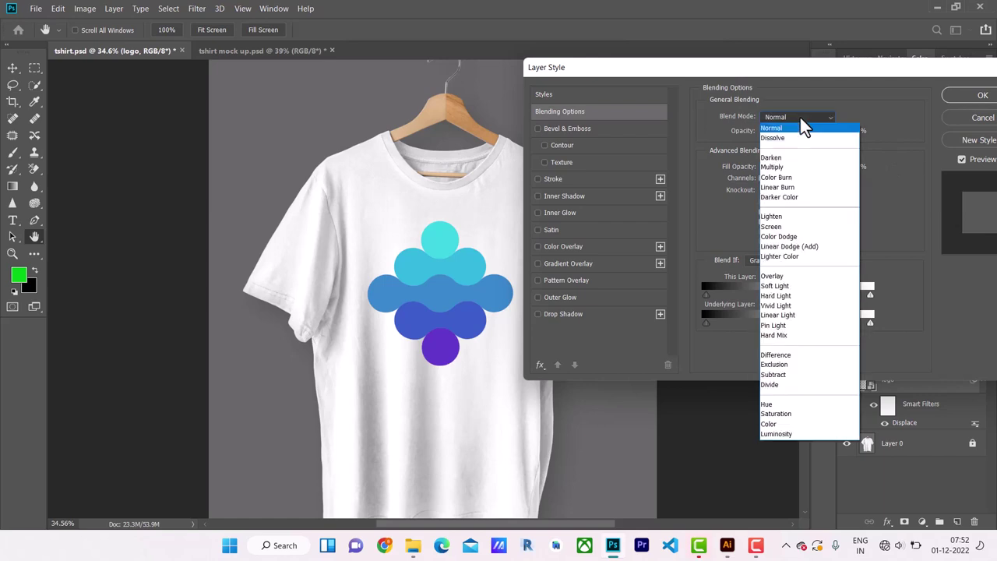
pyautogui.click(784, 168)
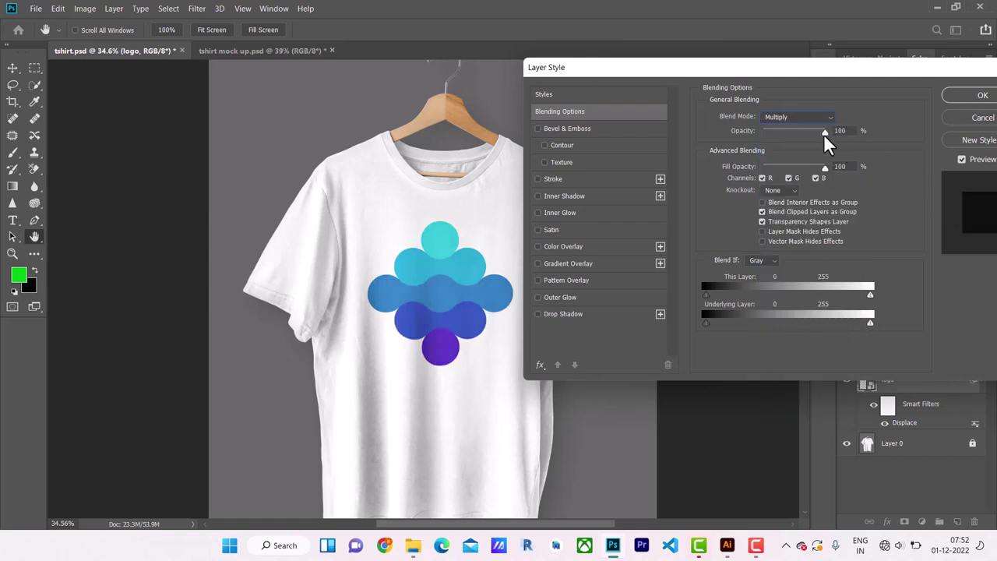
pyautogui.moveTo(825, 132); pyautogui.dragTo(819, 133)
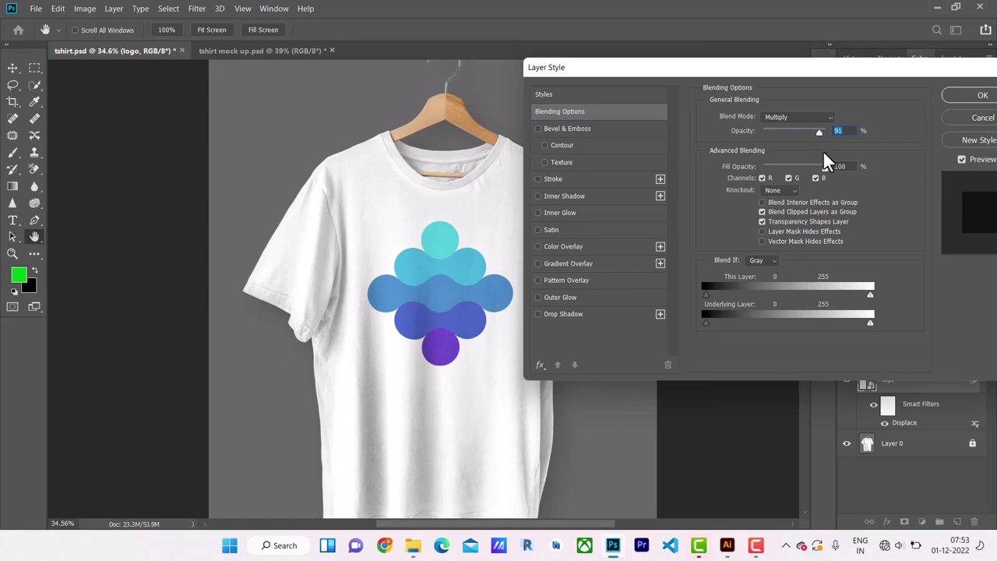
pyautogui.press('Down')
# - Try splitting the Blend If underlying-layer slider, restore its full range, and apply the layer style
pyautogui.press('alt')
pyautogui.moveTo(870, 323); pyautogui.dragTo(867, 323)
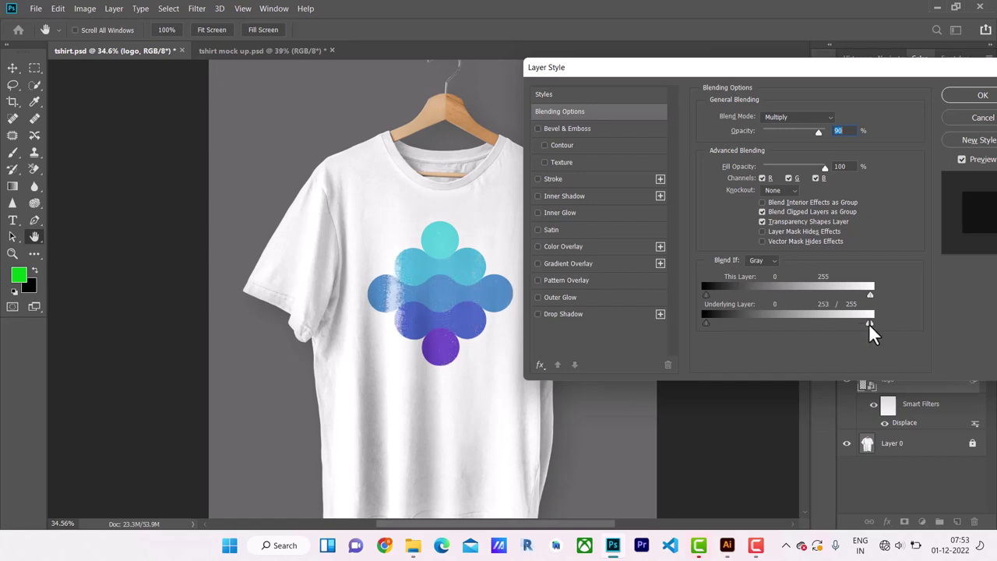
pyautogui.moveTo(866, 322); pyautogui.dragTo(871, 323)
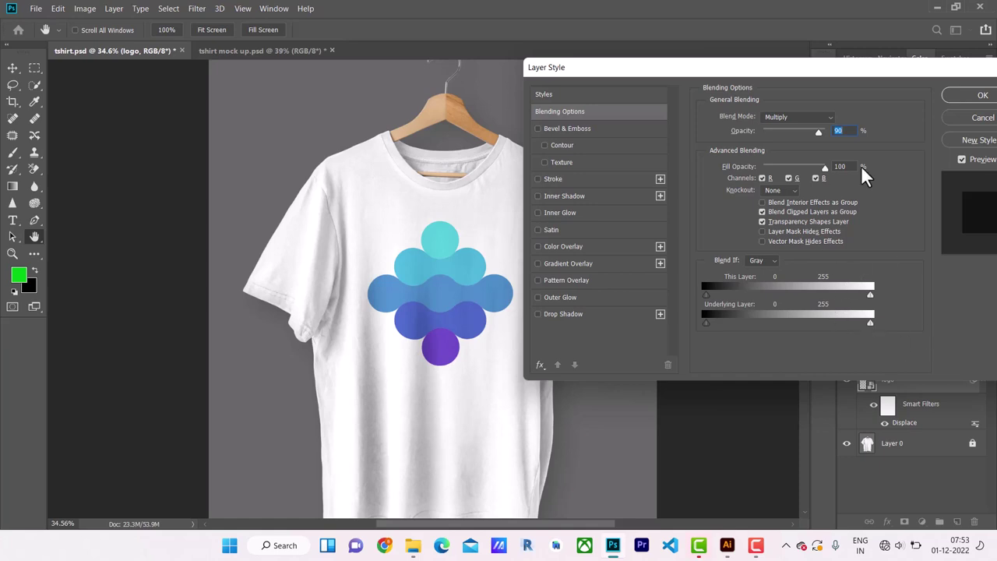
pyautogui.moveTo(872, 70); pyautogui.dragTo(836, 98)
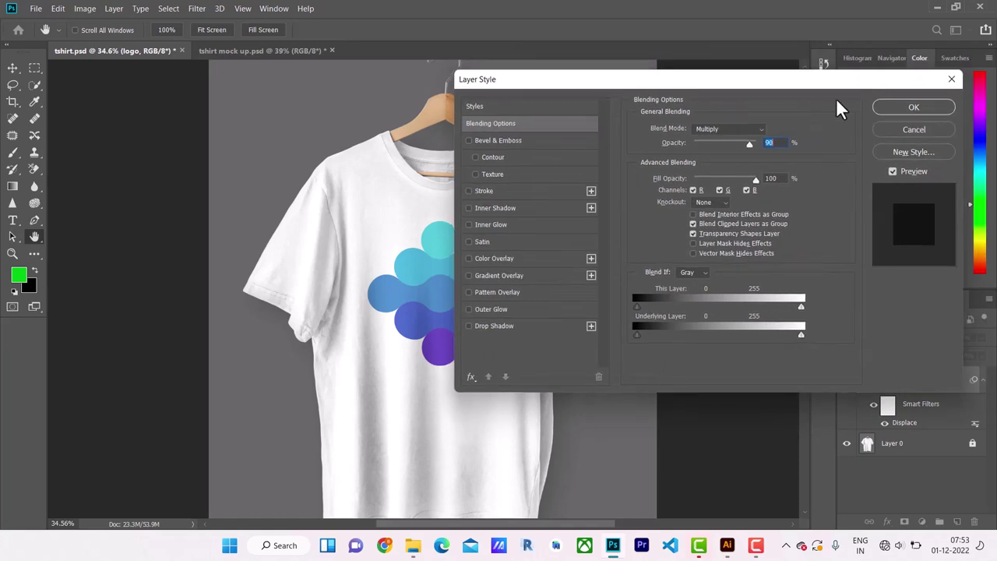
pyautogui.click(906, 109)
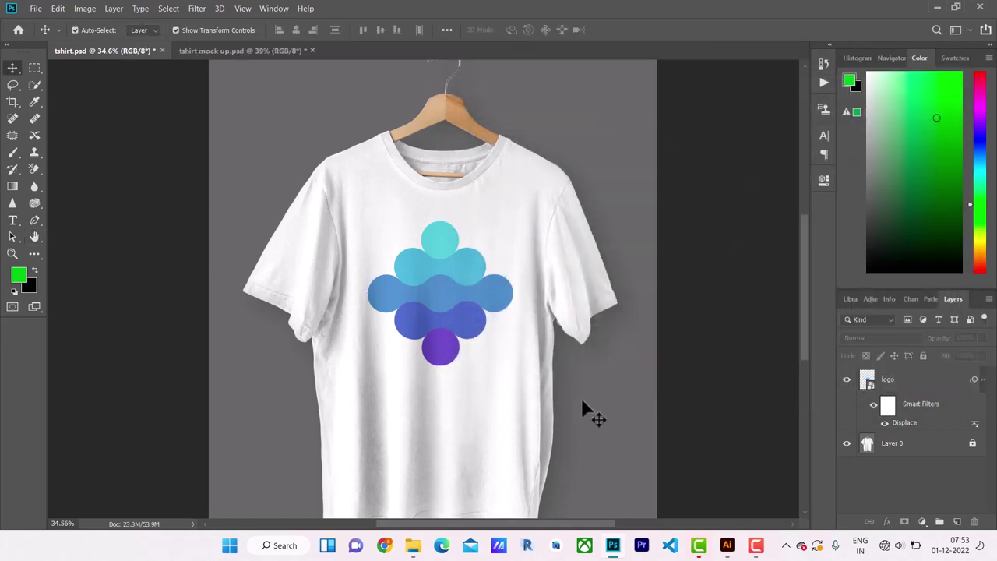
pyautogui.scroll(3, 448, 292)
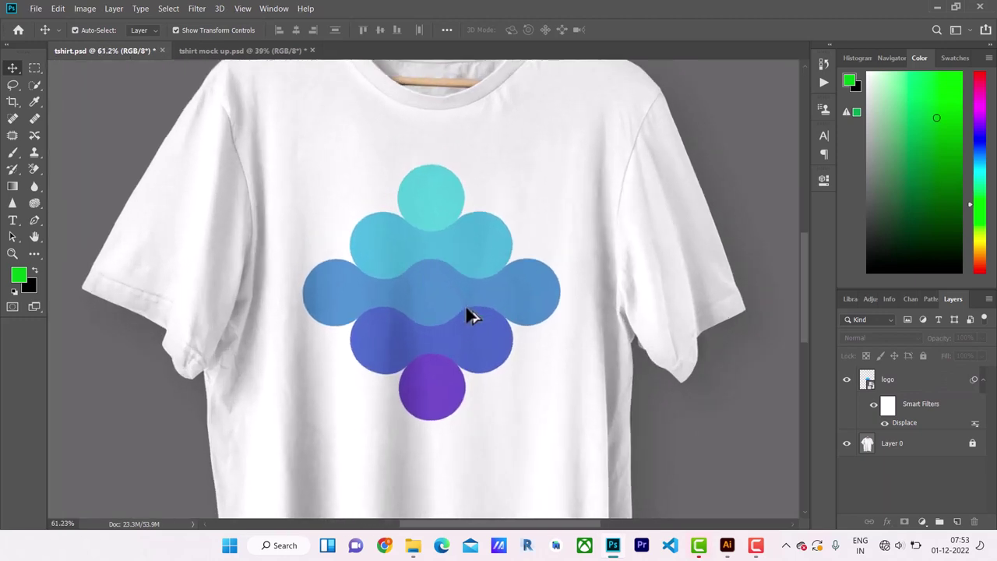
pyautogui.scroll(2, 468, 312)
pyautogui.scroll(2, 467, 312)
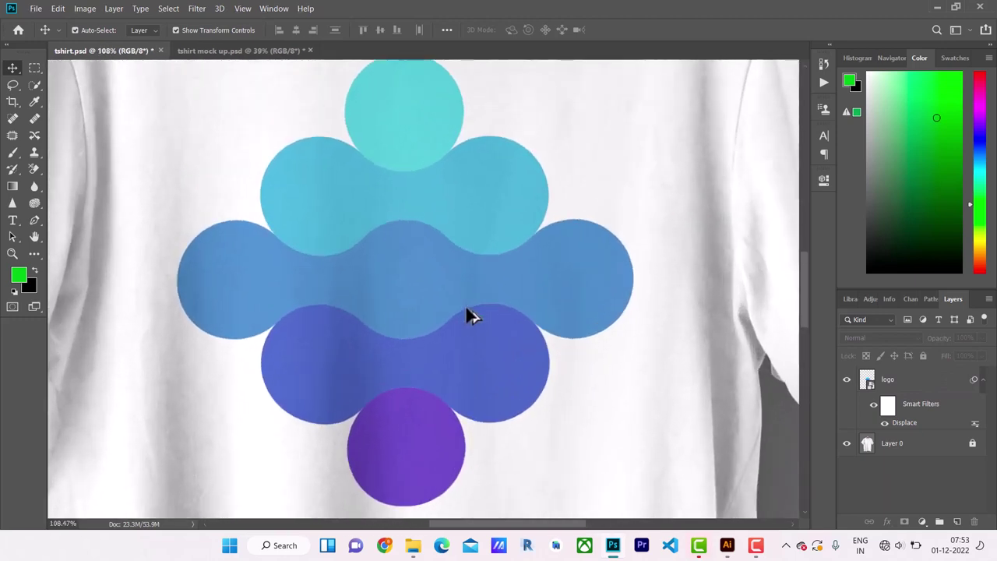
pyautogui.scroll(-1, 468, 314)
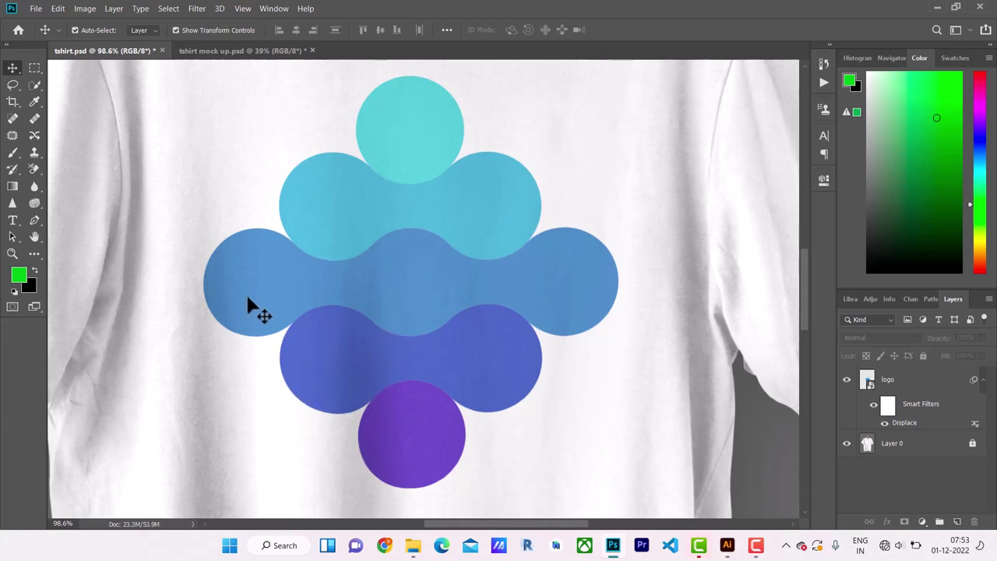
pyautogui.scroll(-5, 495, 432)
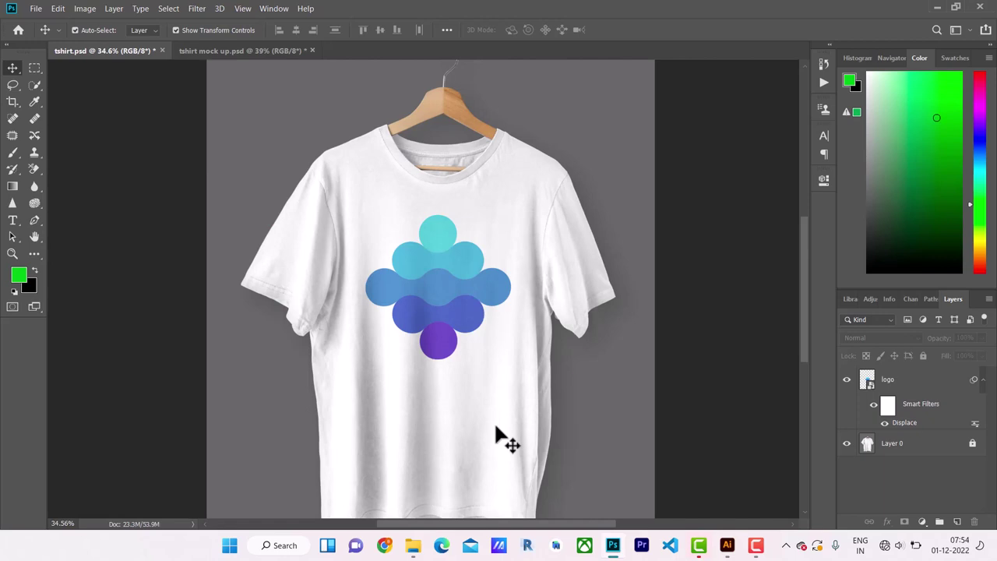